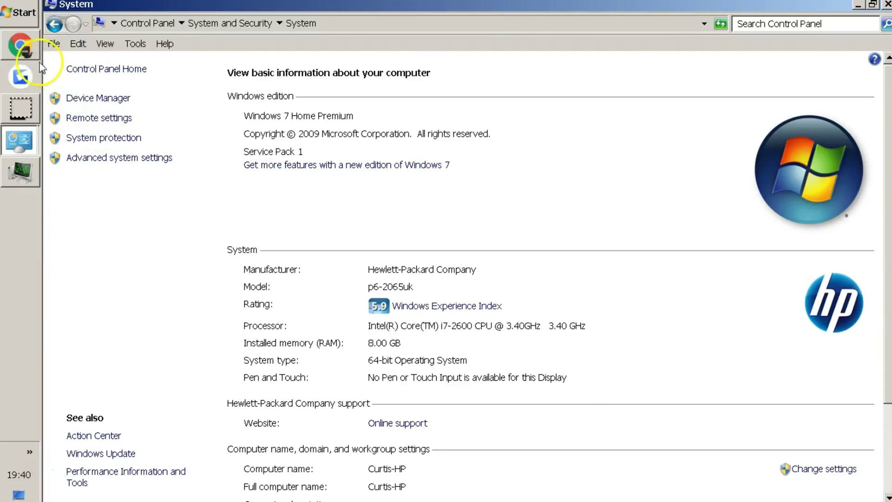
Step: After confirming 64-bit Windows 7 in System, return to the Slimjet older-versions page in Chrome
click(20, 45)
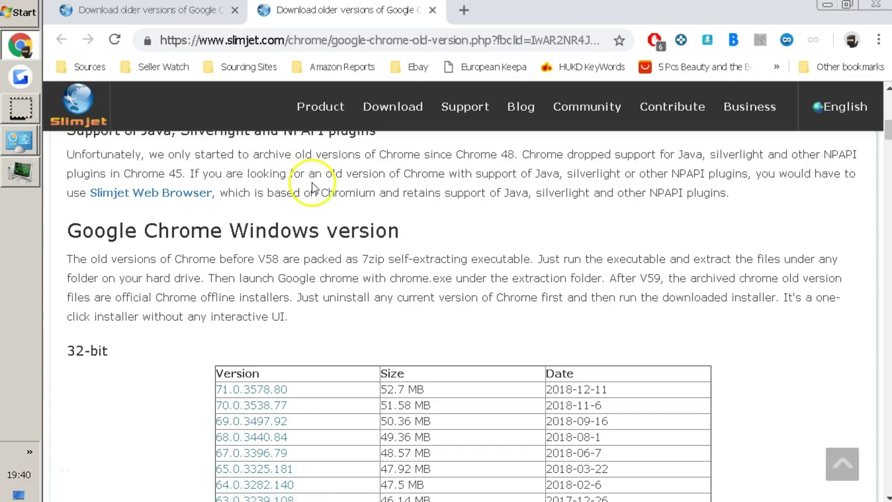
Step: Scroll the Slimjet page to its 64-bit Chrome versions table
scroll(378, 203, up, 10)
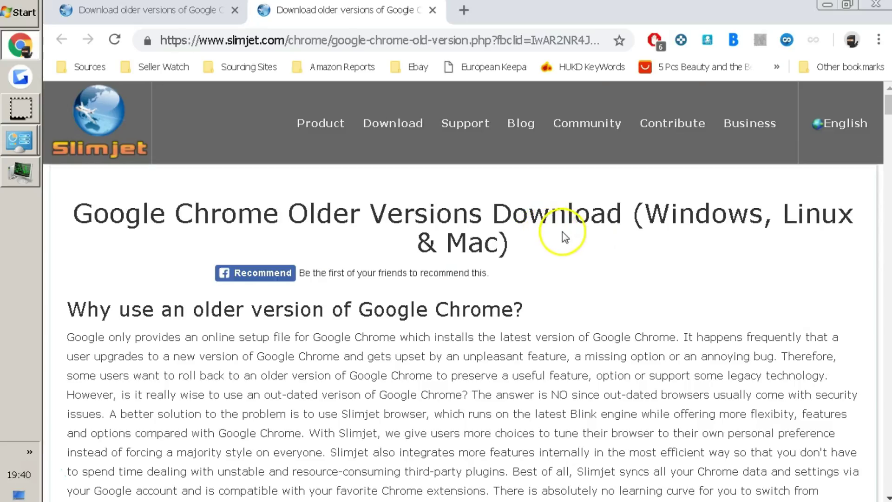
scroll(566, 240, down, 7)
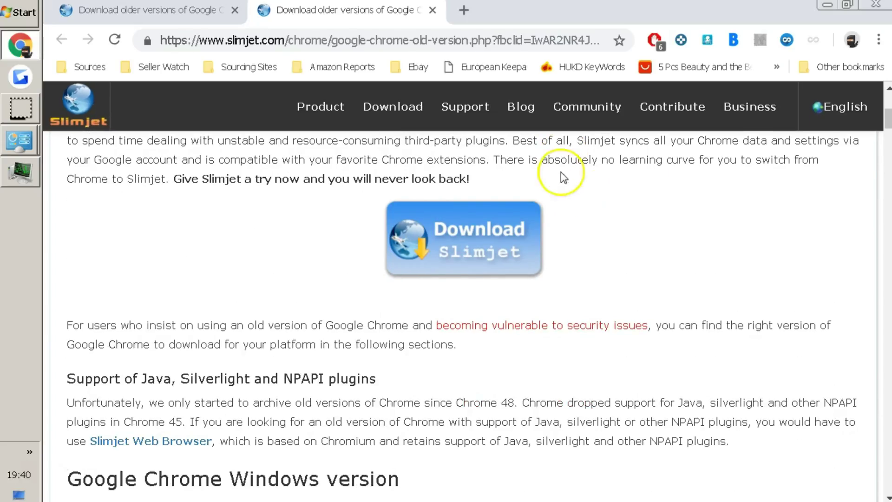
scroll(487, 303, down, 8)
scroll(383, 258, up, 2)
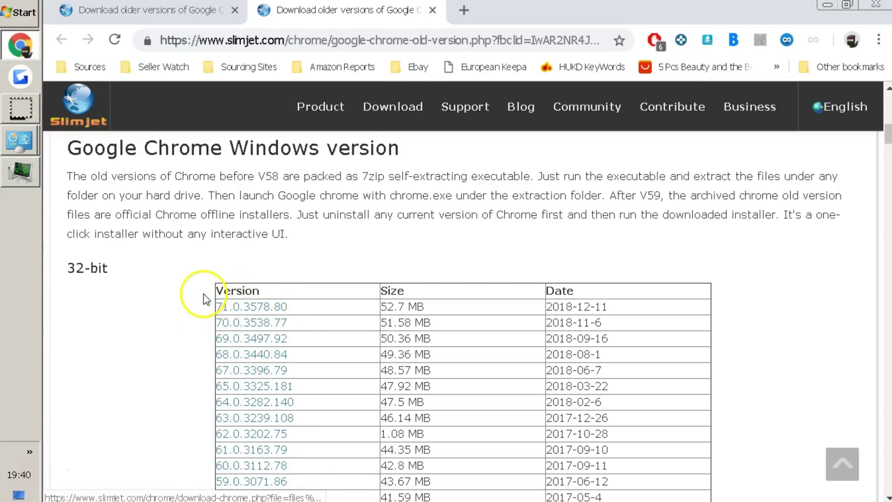
scroll(195, 311, down, 2)
scroll(191, 313, down, 10)
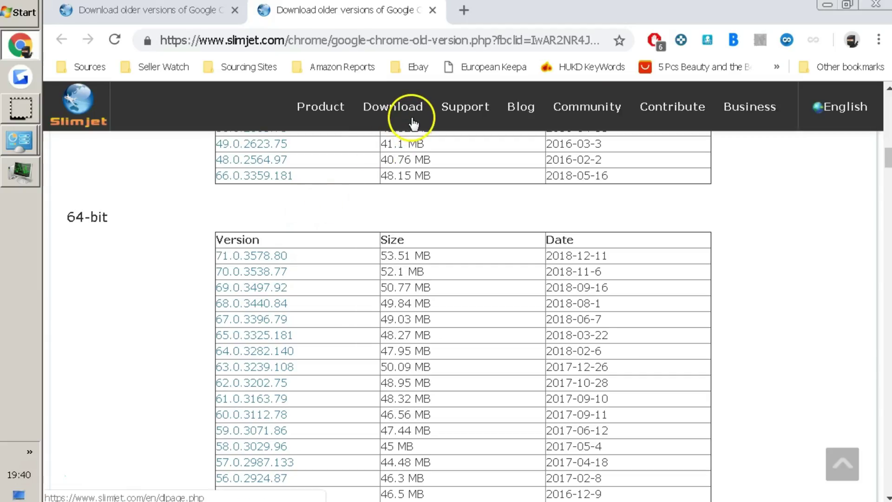
Step: Copy the Slimjet page address and switch to the chrome-filtered Programs and Features window
click(356, 38)
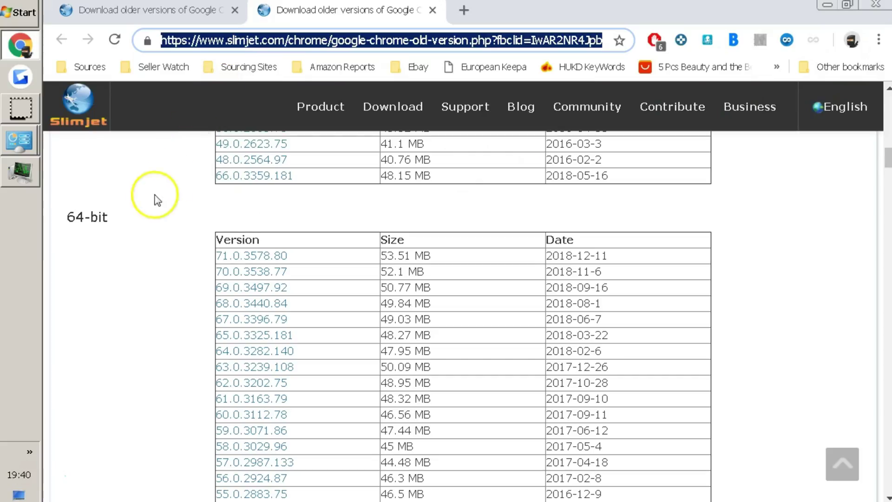
click(21, 145)
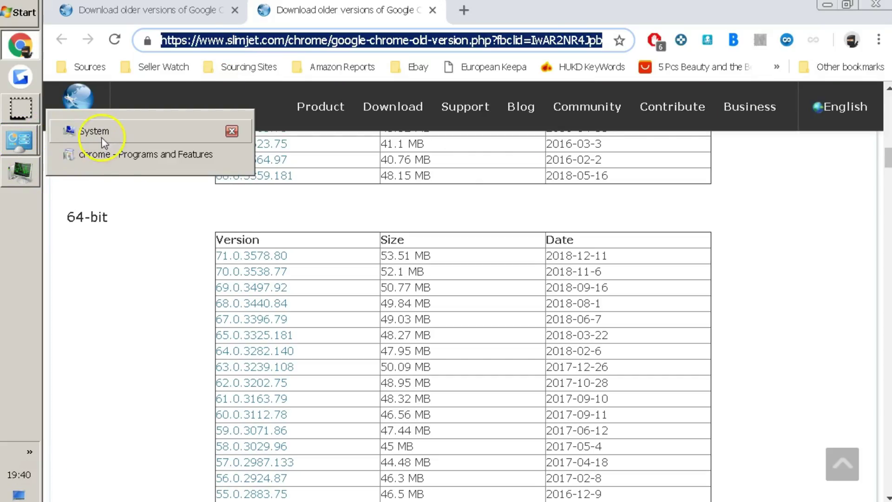
click(102, 153)
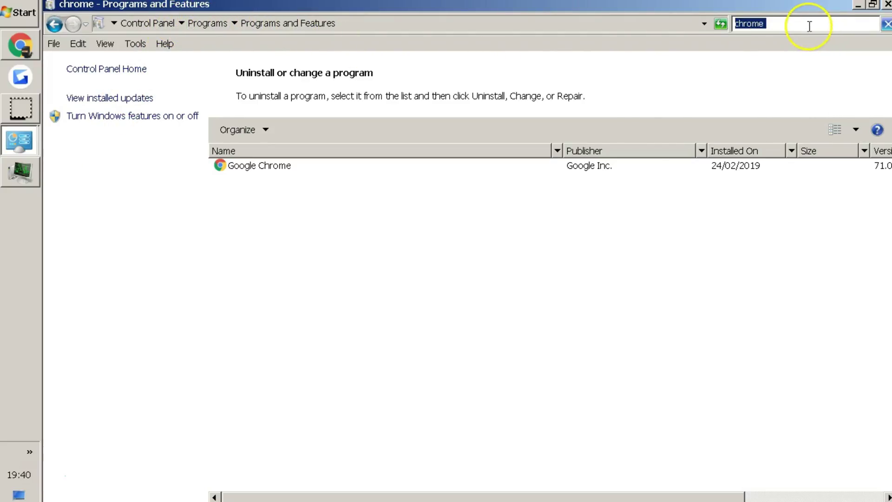
Step: Select Google Chrome 71.0 in Programs and Features, close the Chrome browser, and open Start
click(395, 166)
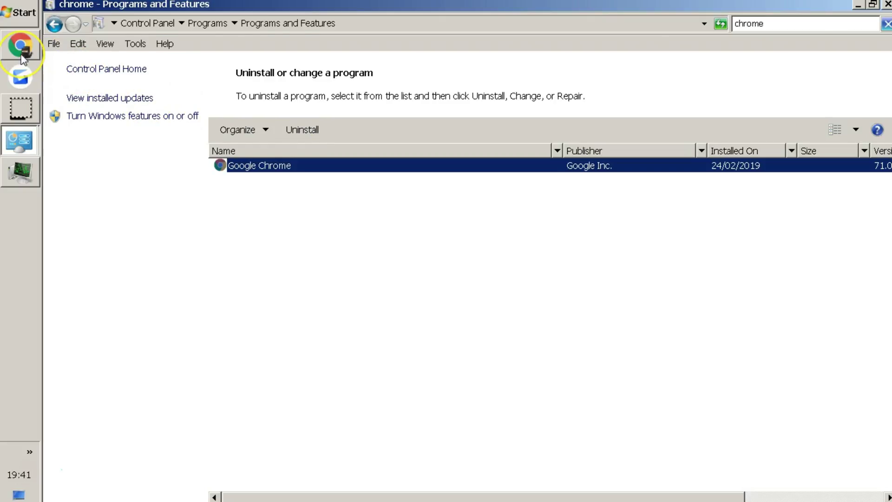
mouse_move(23, 58)
click(65, 47)
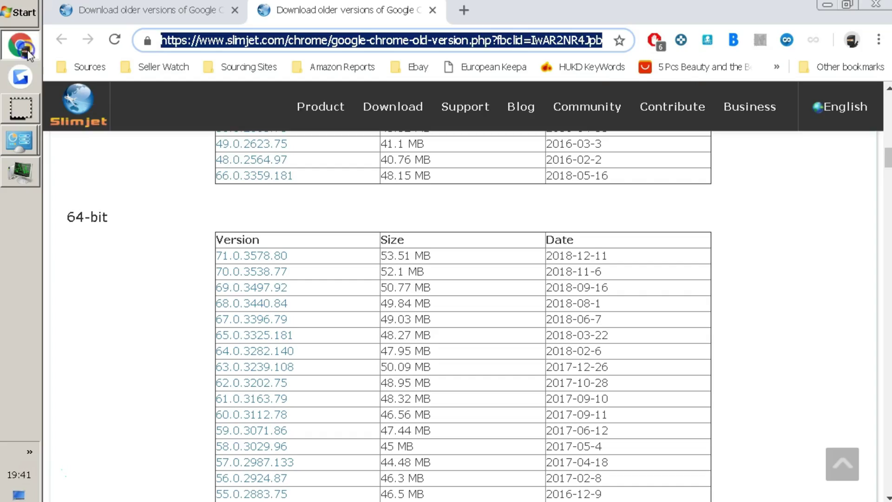
click(878, 7)
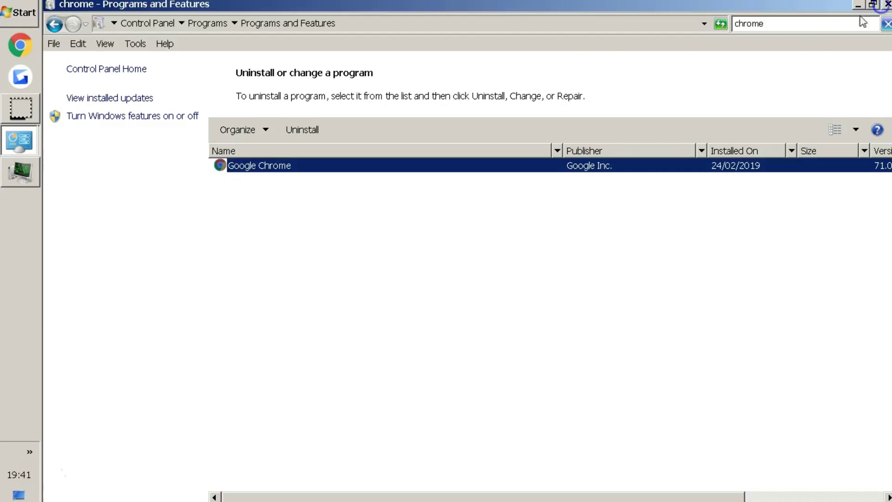
click(6, 17)
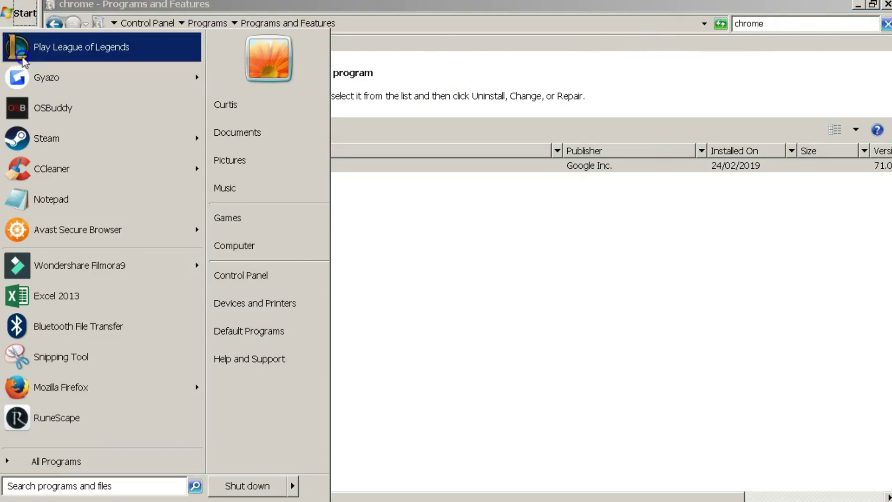
Step: Launch Firefox, load the copied Slimjet older-versions URL, and scroll to the 64-bit table
click(113, 394)
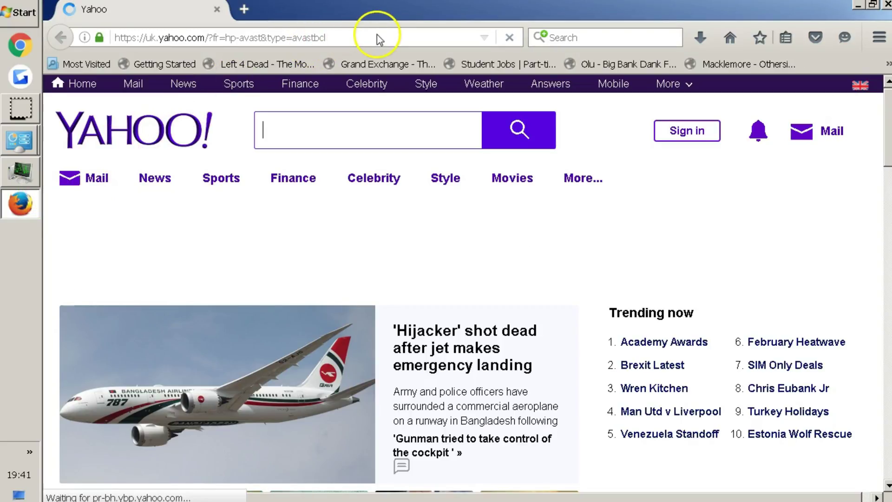
click(378, 35)
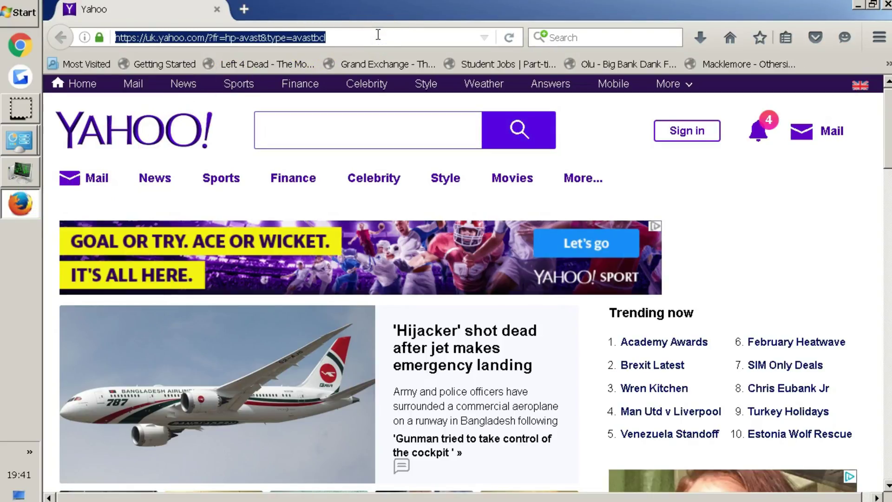
text(https://www.slimjet.com/chrome/google-chrome-old-version.php?fbclid=IwAR2NR4JpbBUBGtcuidqvywLhdNdwkgAbwmlUV-Uj_0murHXTuUeGUechnPE)
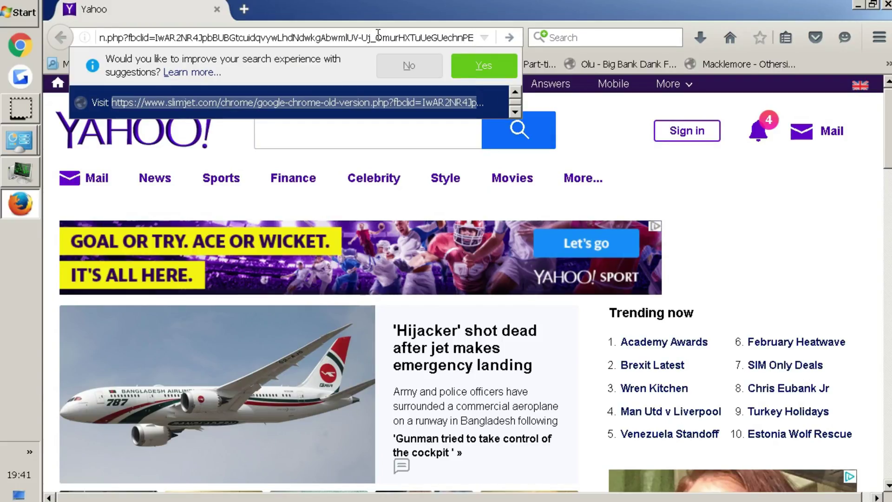
key(Return)
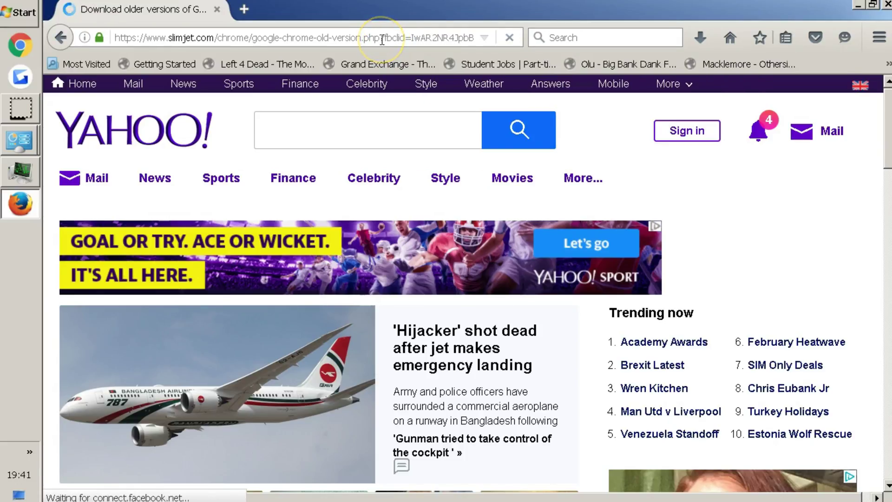
scroll(212, 235, down, 10)
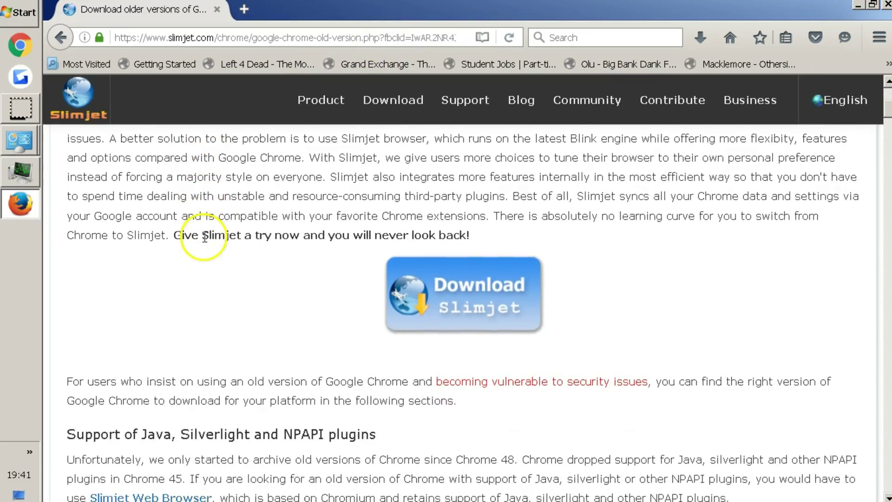
scroll(209, 270, down, 15)
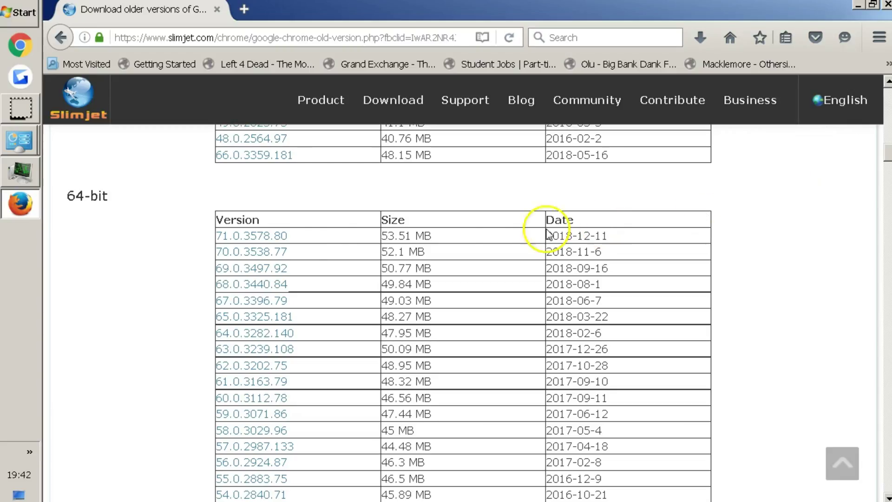
Step: Search 'run' from Start and run 'msconfig' from the Run dialog
click(11, 16)
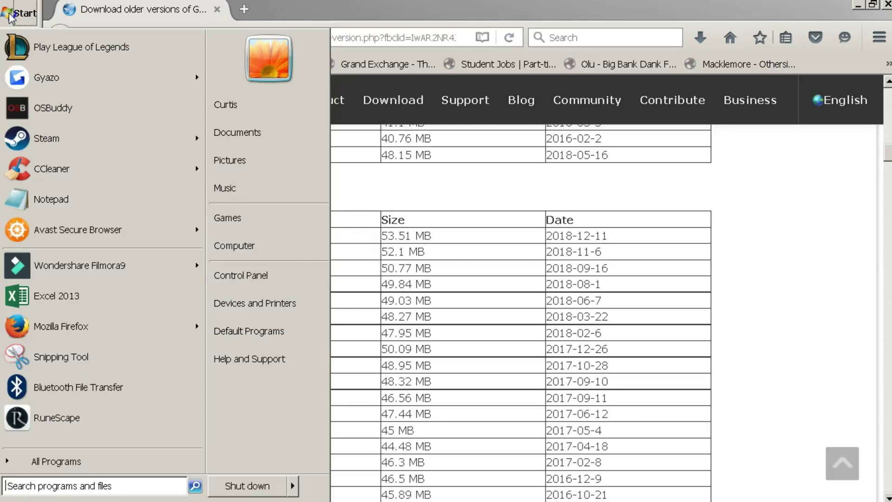
text(run)
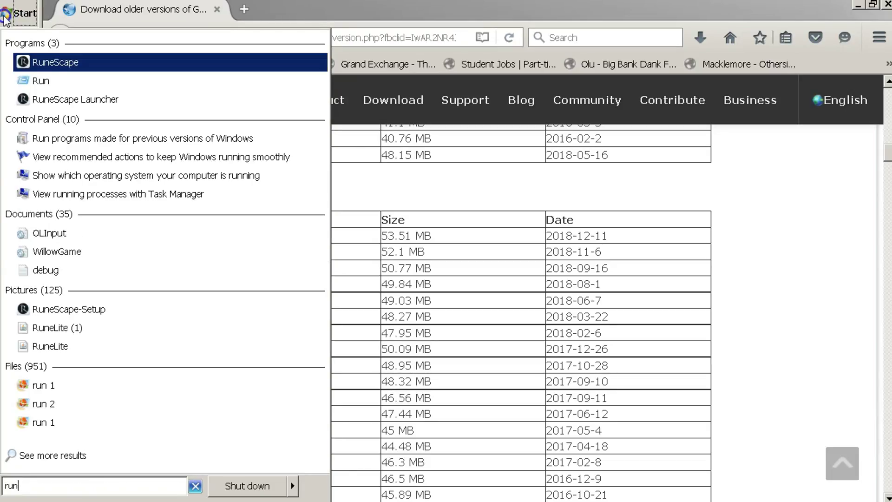
click(88, 81)
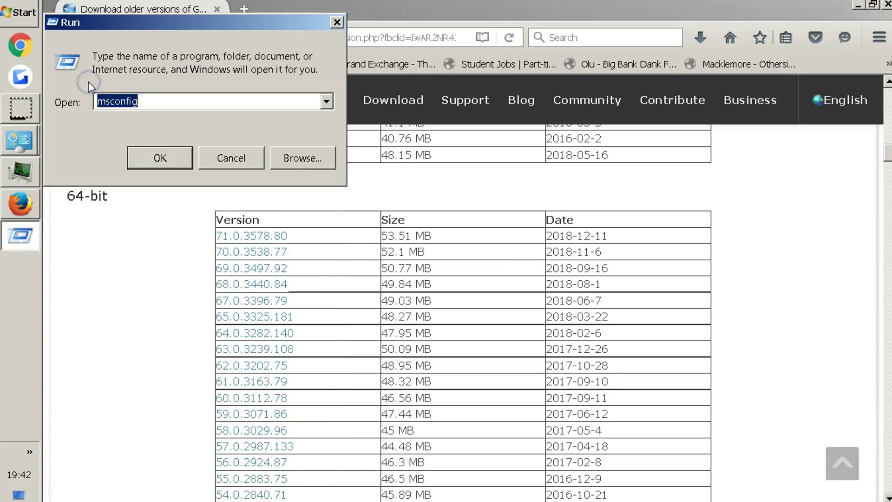
click(150, 106)
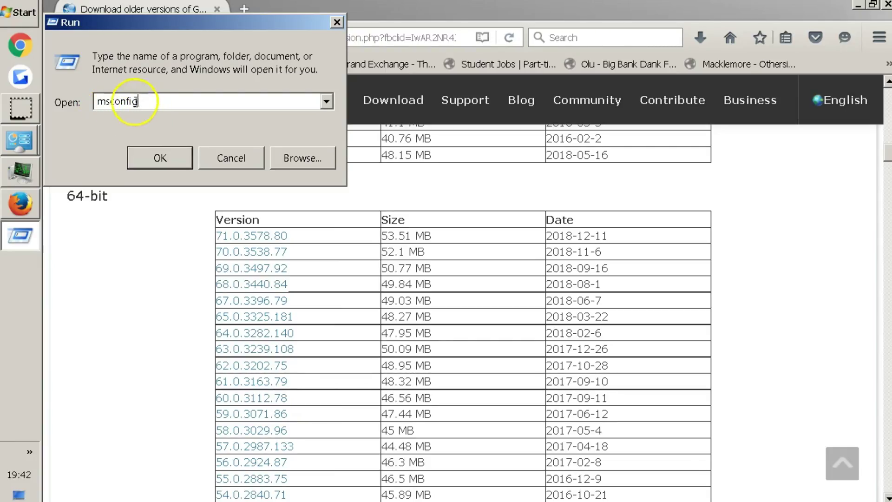
click(160, 160)
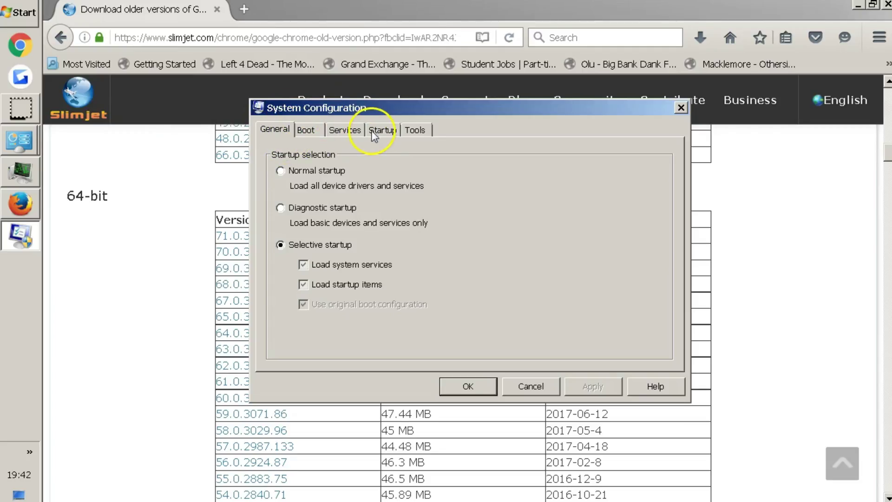
Step: On the Services tab, hide all Microsoft services to list only third-party ones
click(338, 129)
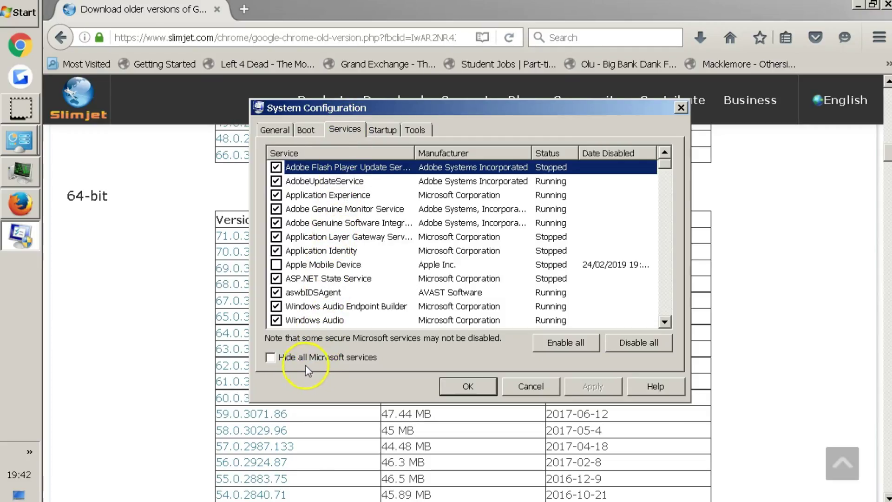
click(272, 358)
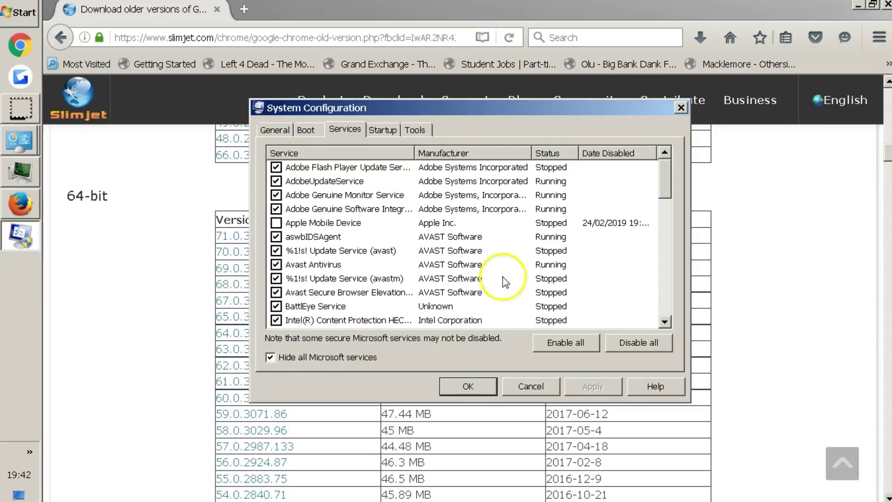
drag(665, 183, 667, 223)
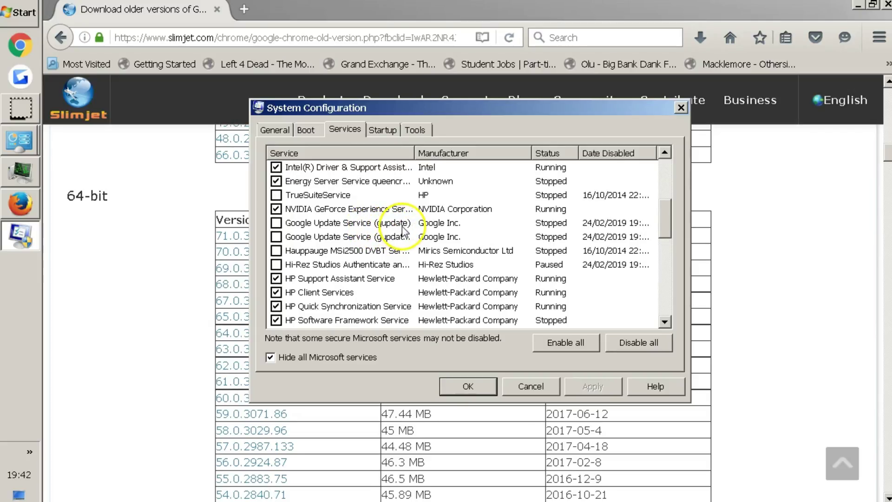
click(394, 238)
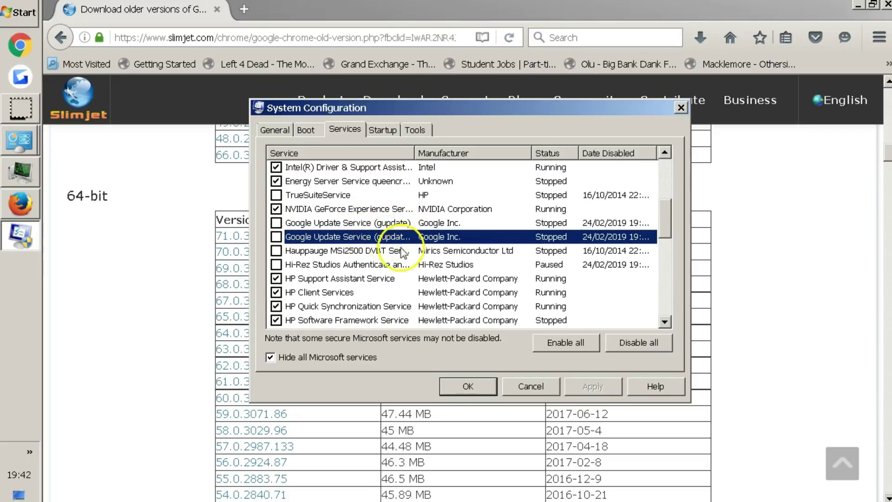
Step: Leave both Google Update Service entries unchecked and close System Configuration
drag(414, 153, 455, 153)
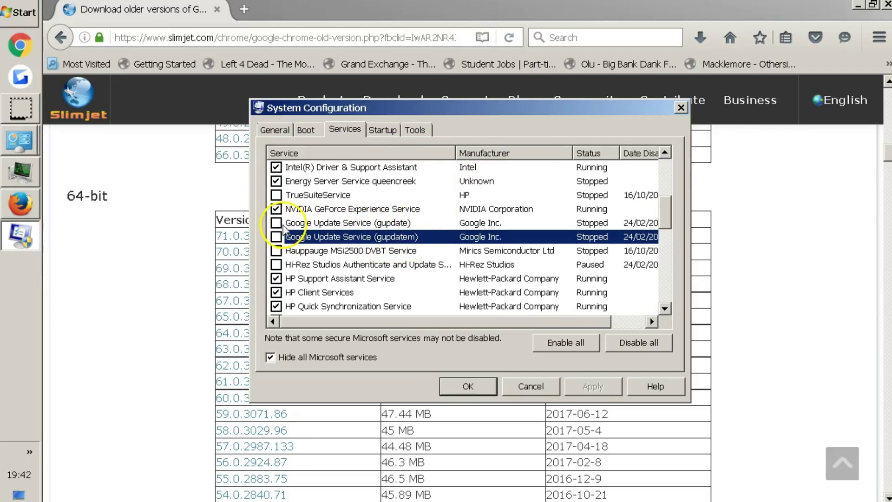
click(276, 224)
click(276, 223)
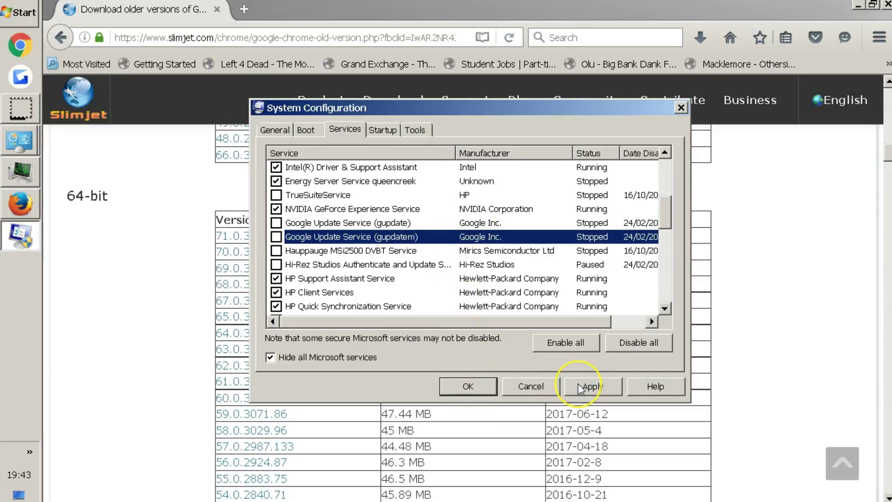
click(681, 108)
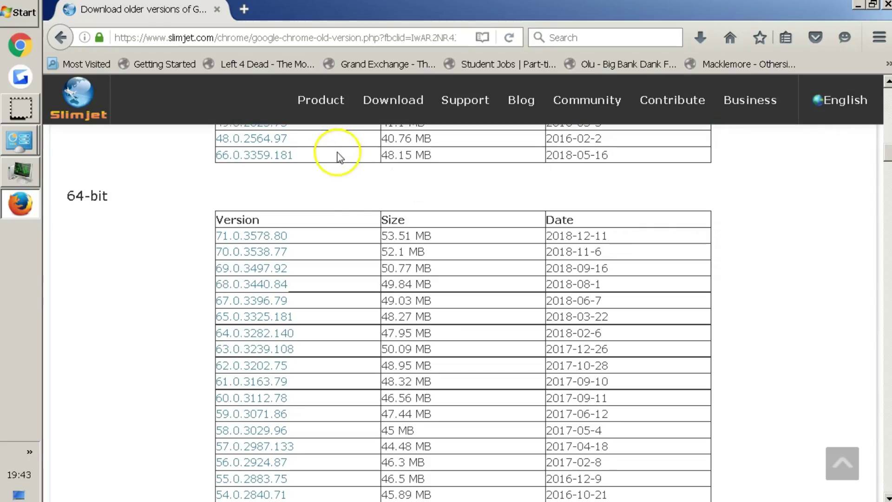
click(241, 236)
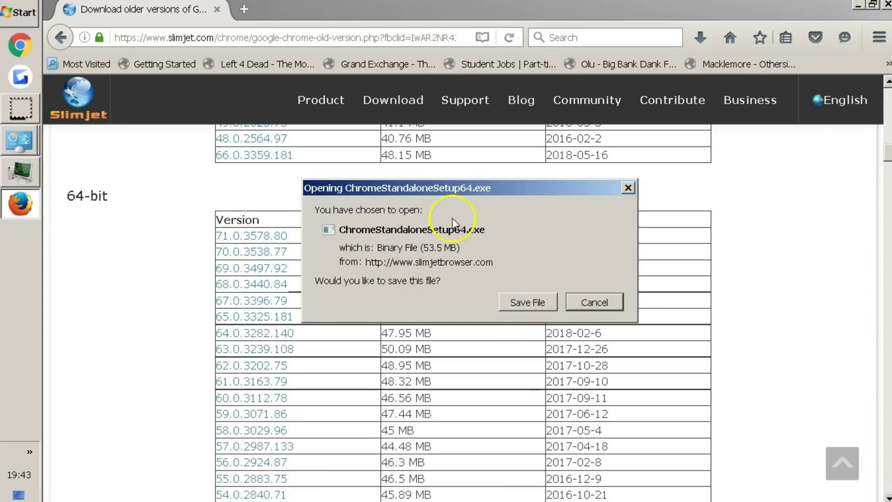
click(618, 303)
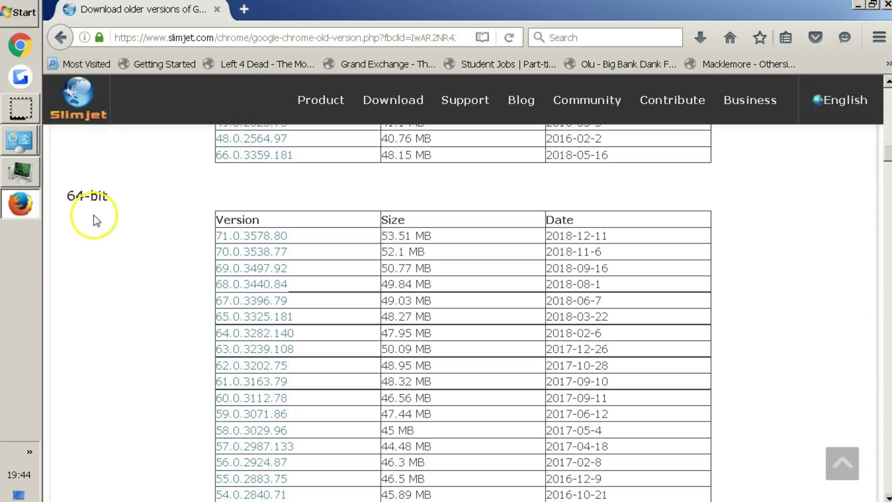
right_click(15, 234)
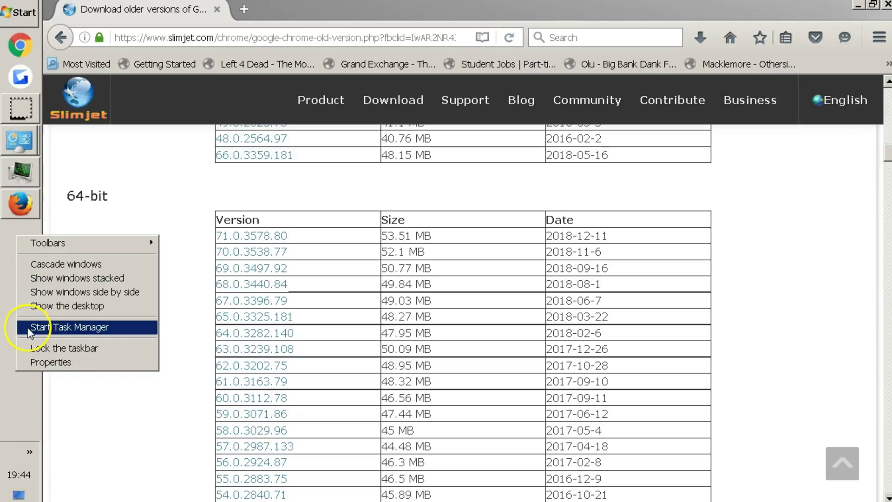
click(21, 179)
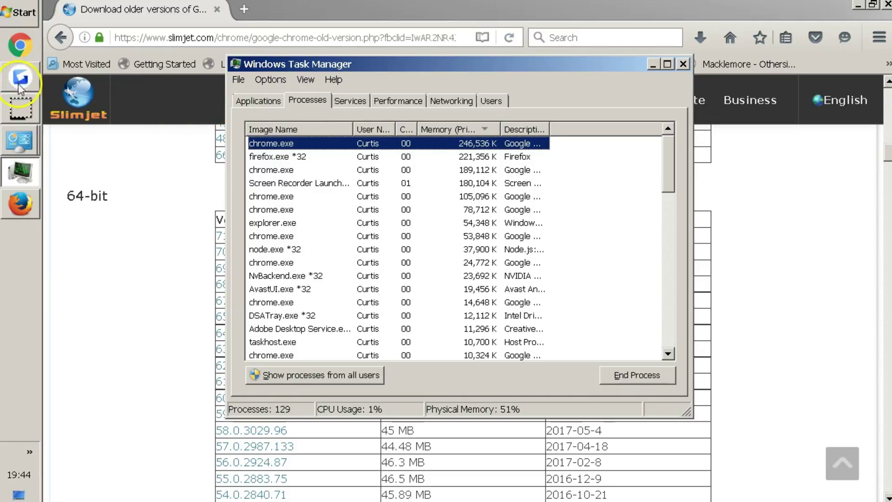
click(401, 140)
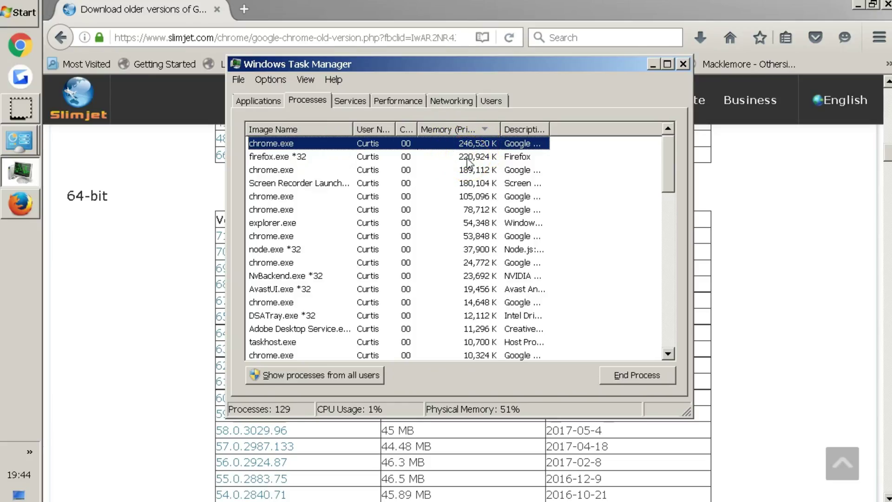
click(415, 148)
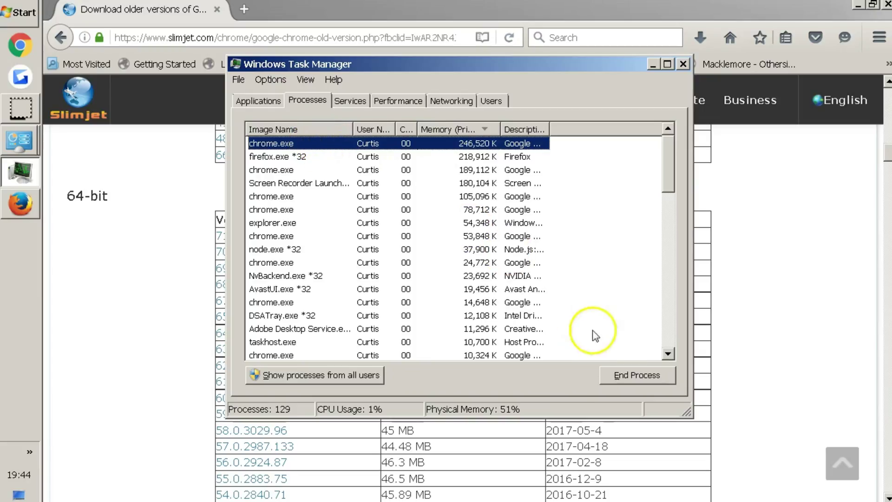
click(683, 64)
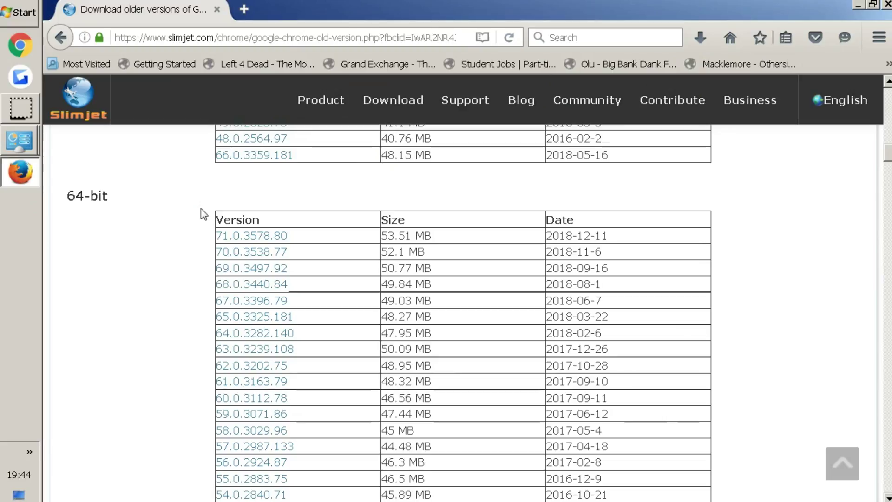
click(200, 208)
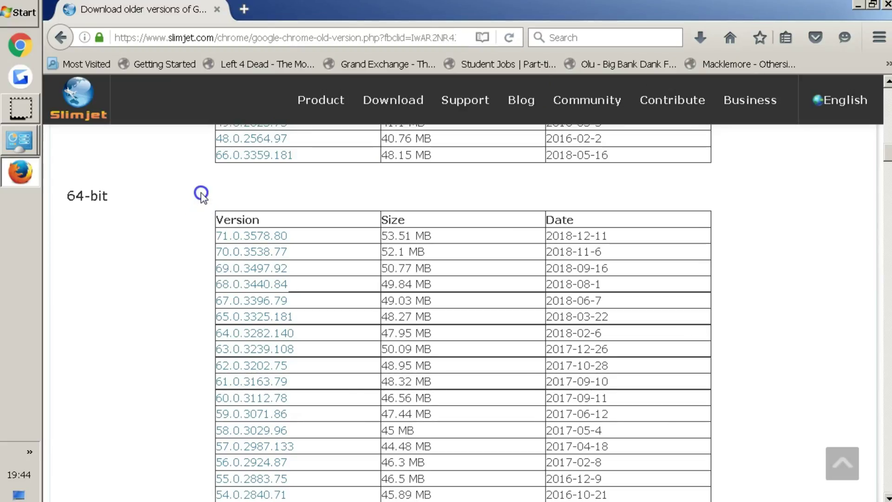
click(232, 192)
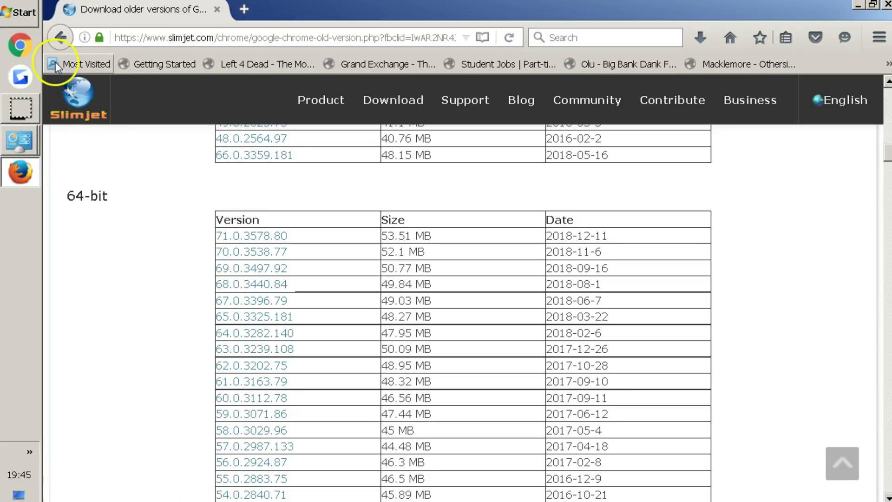